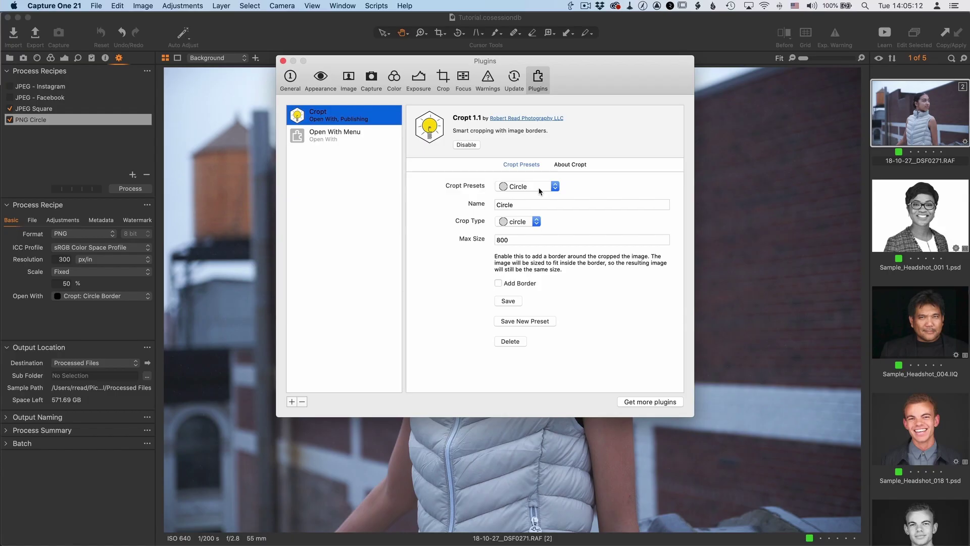
- List the Cropt presets: Circle, Circle Border, Hexagon, Just Border and Square
left_click(540, 191)
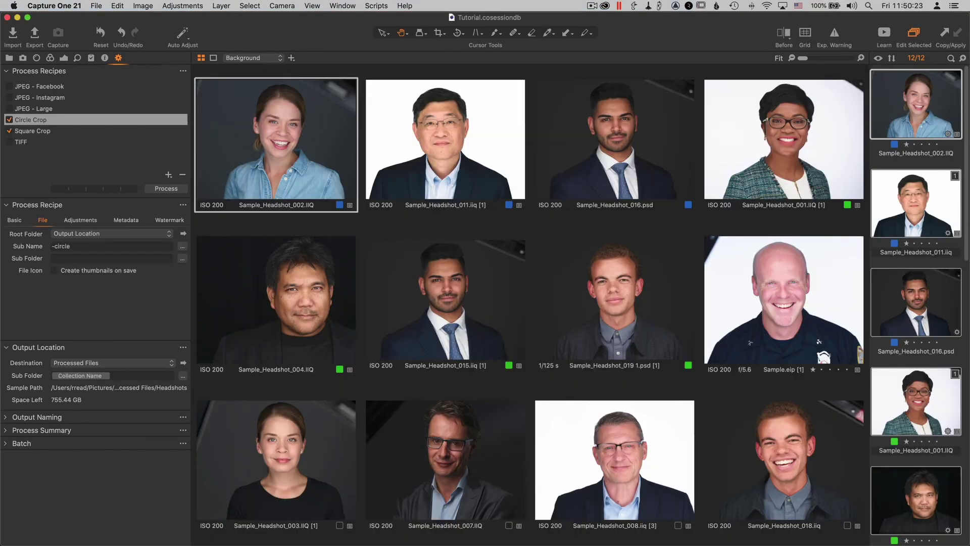
- Check the Circle Crop recipe's Basic output settings and process the headshots with it
left_click(12, 221)
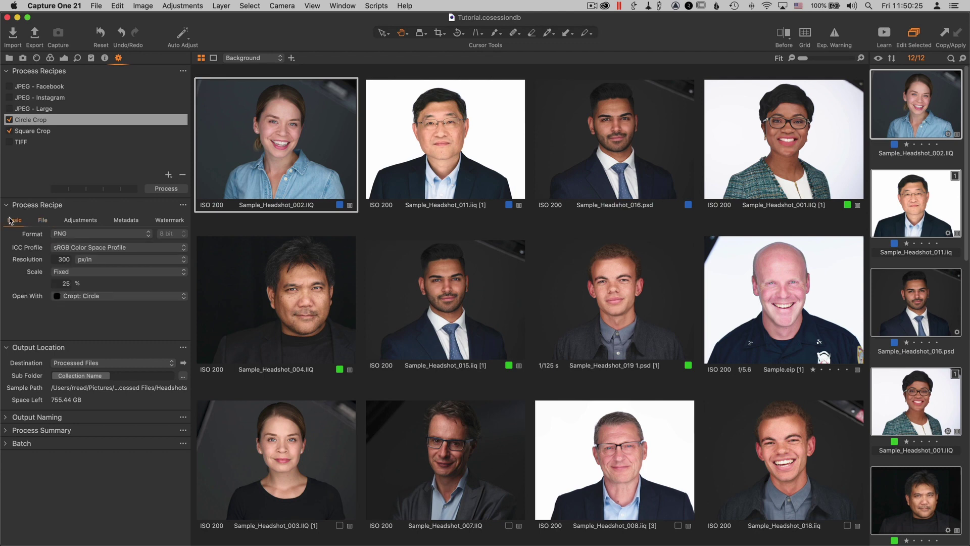
left_click(159, 189)
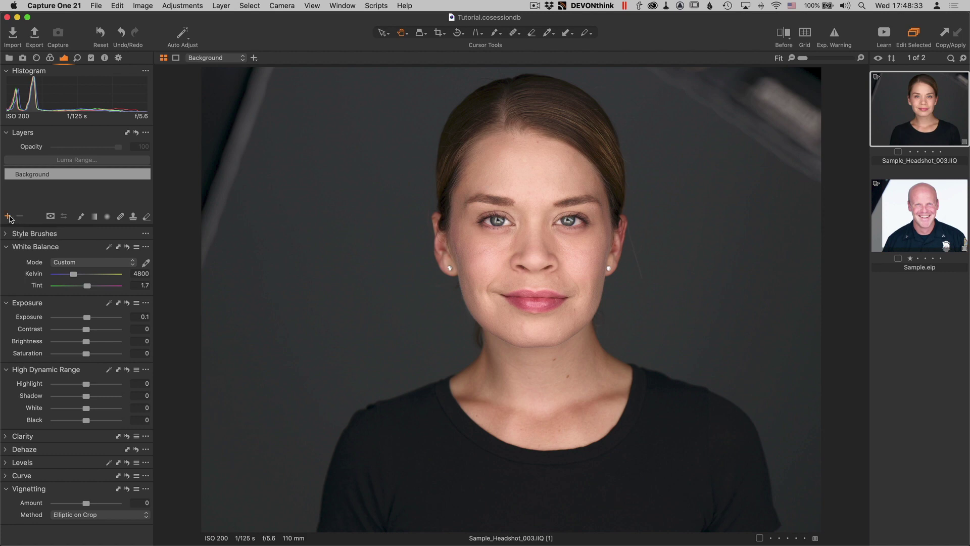
- Add a New Filled Adjustment Layer to the woman's headshot, then select the Sample.eip portrait
left_click(8, 216)
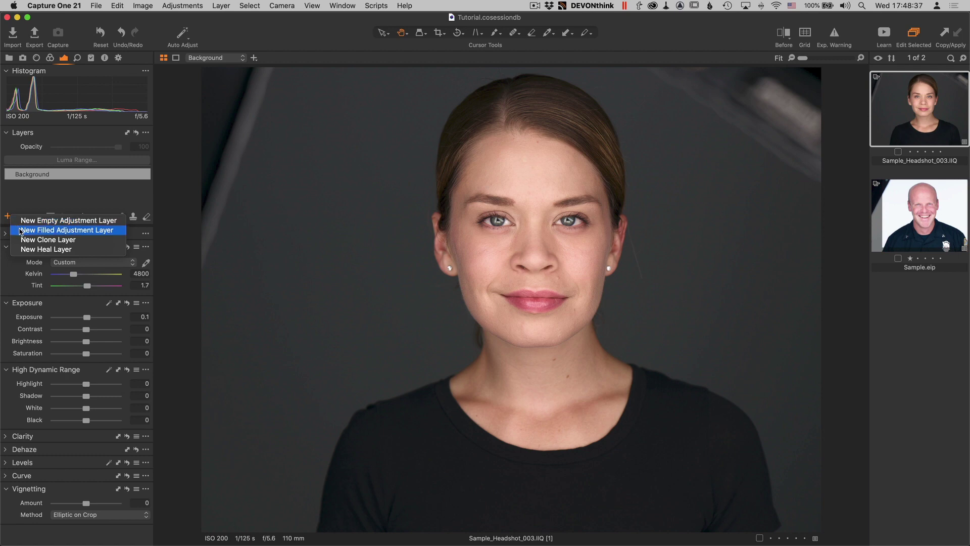
left_click(20, 230)
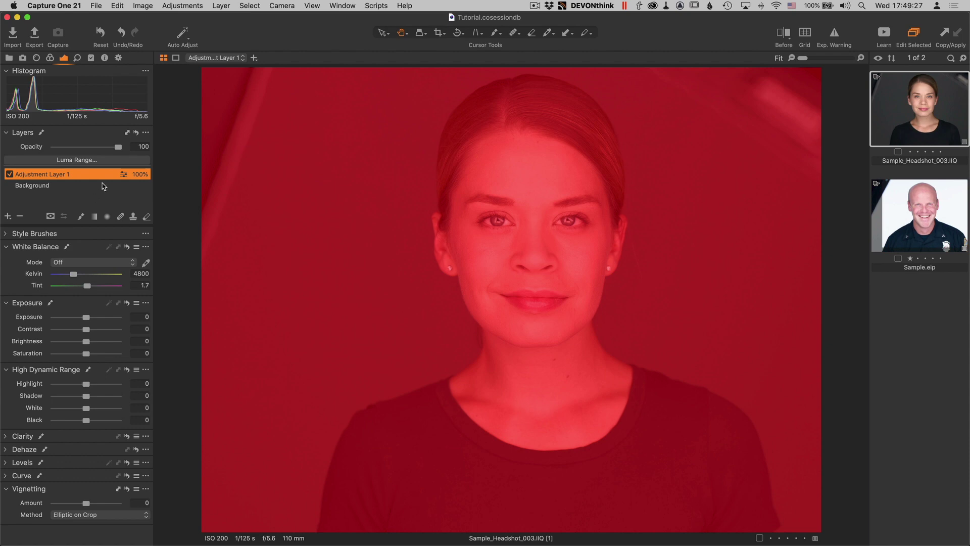
left_click(899, 205)
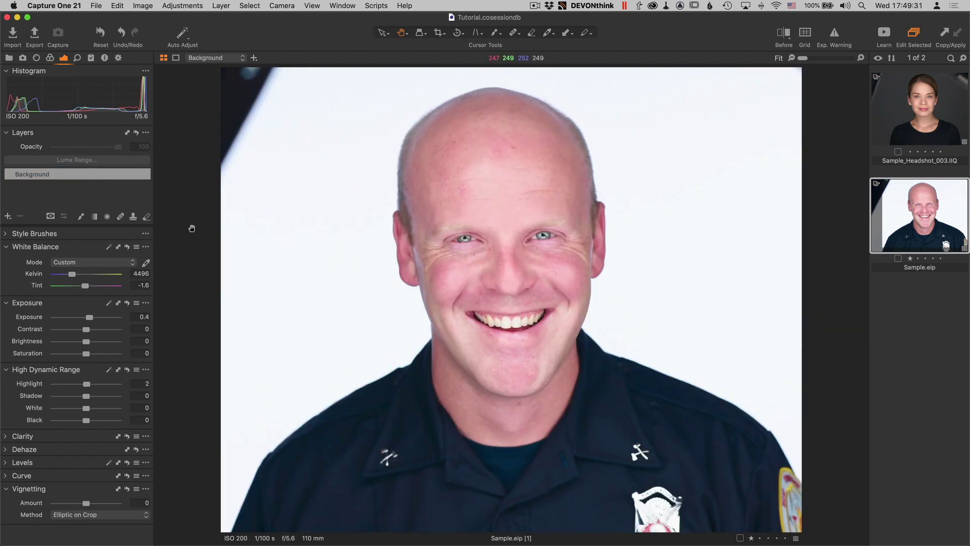
- Add filled Adjustment Layer 1 to Sample.eip, inspect its red mask at 100%, then fit the view
left_click(8, 217)
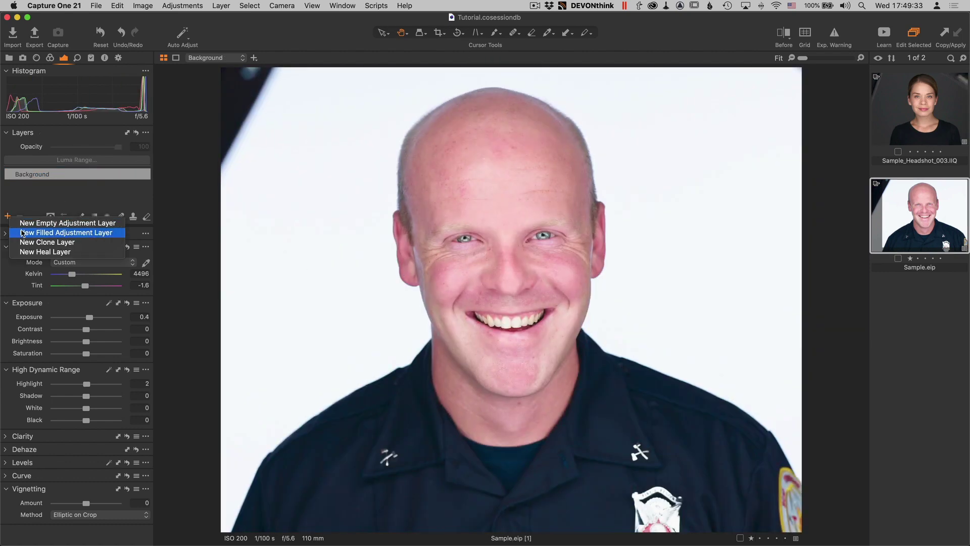
left_click(22, 233)
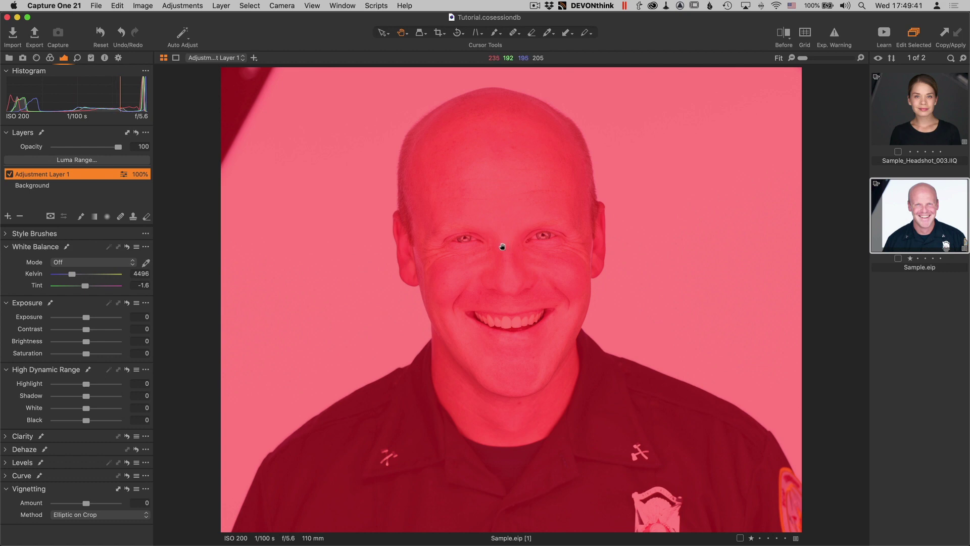
left_click(503, 246)
scroll(503, 247, "down", 5)
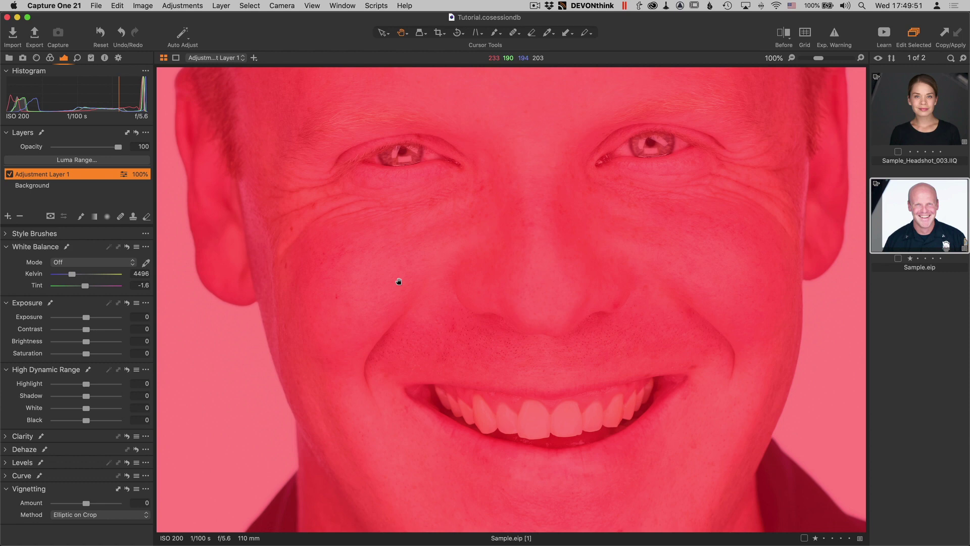
scroll(451, 323, "down", 3)
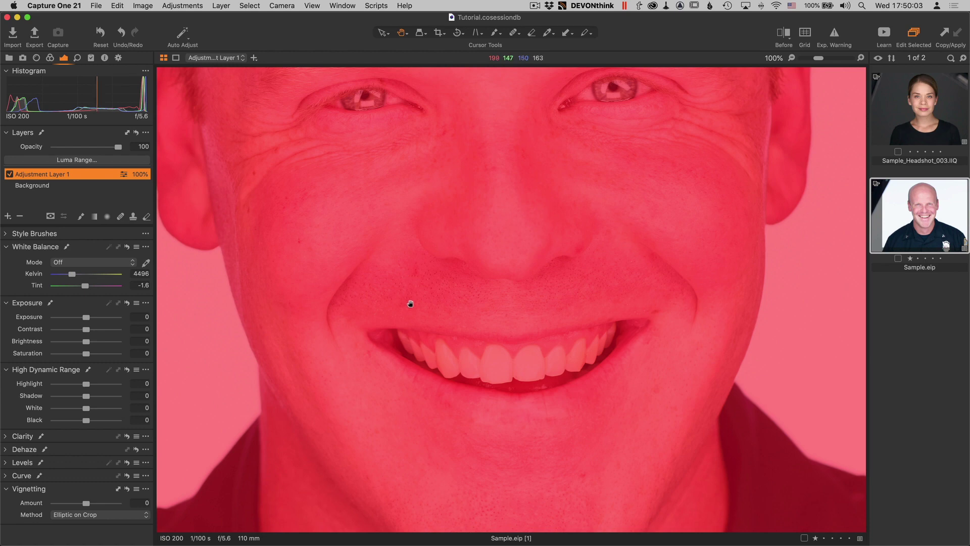
key("super+0")
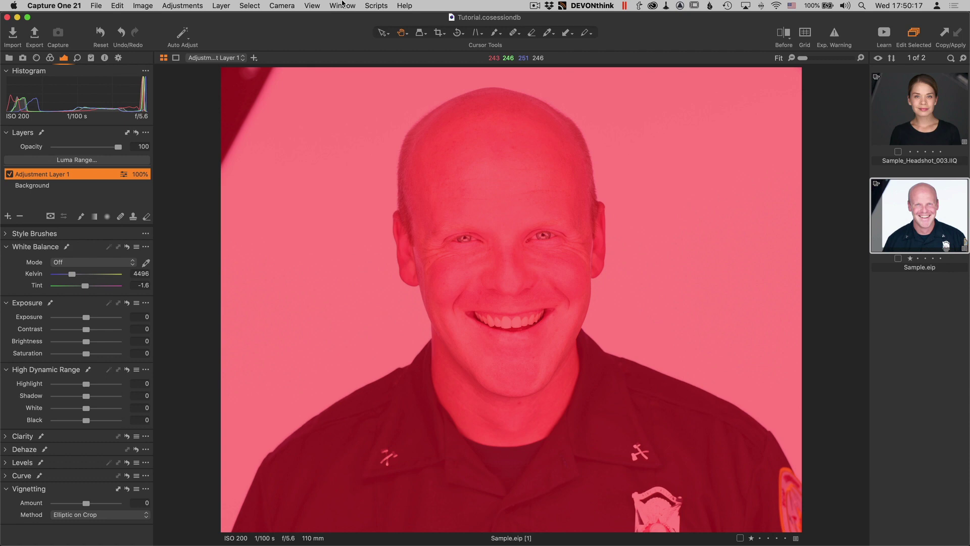
- Change the Appearance preferences' Mask Color from red to a light, nearly neutral pale grey
left_click(25, 5)
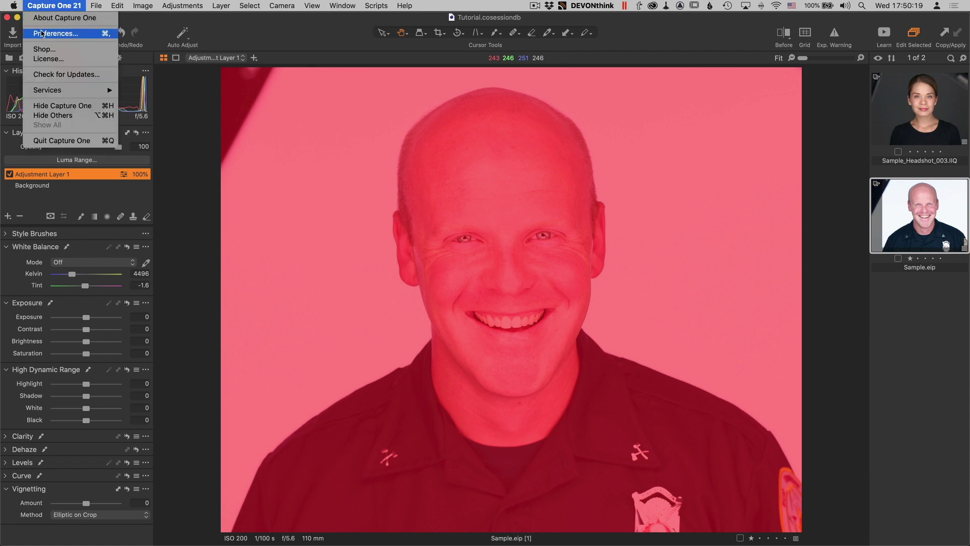
left_click(43, 33)
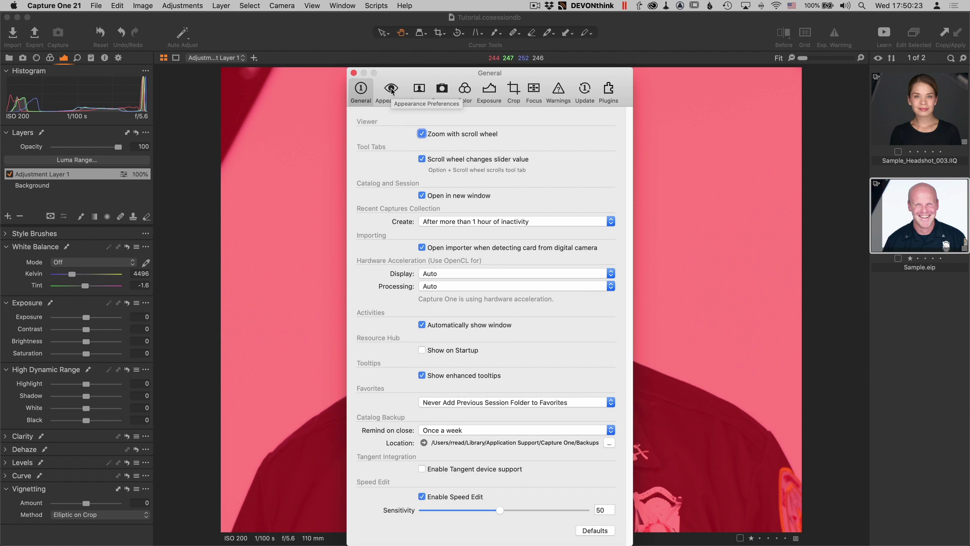
left_click(392, 89)
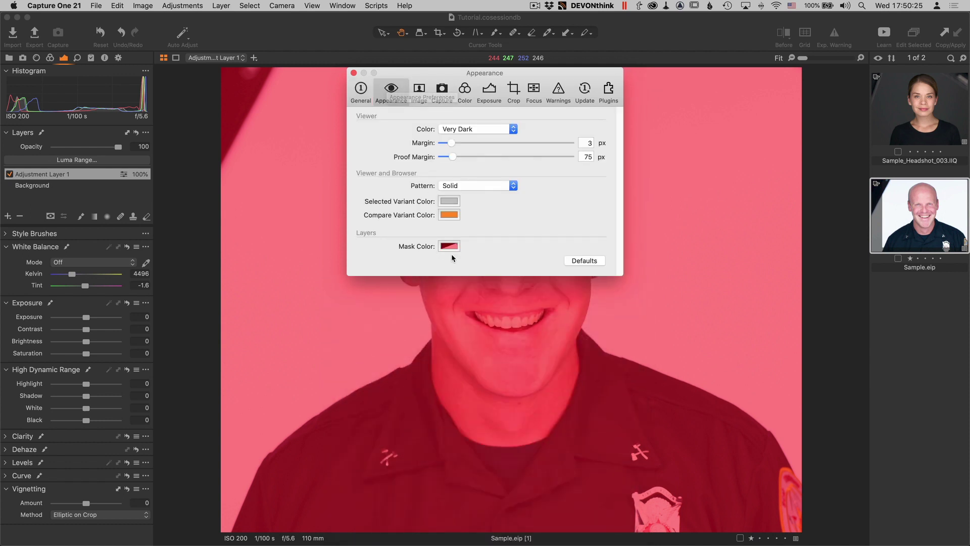
left_click(449, 246)
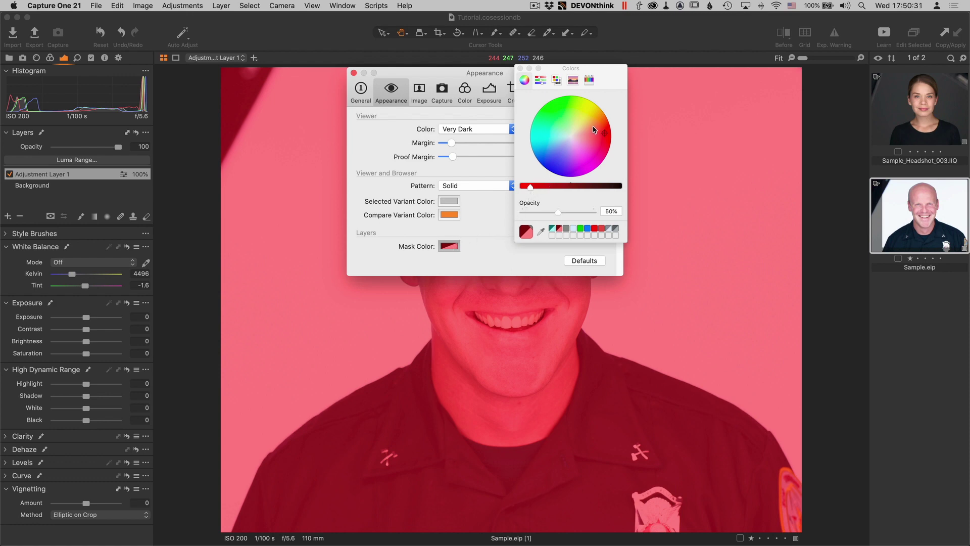
left_click(541, 80)
left_click(558, 81)
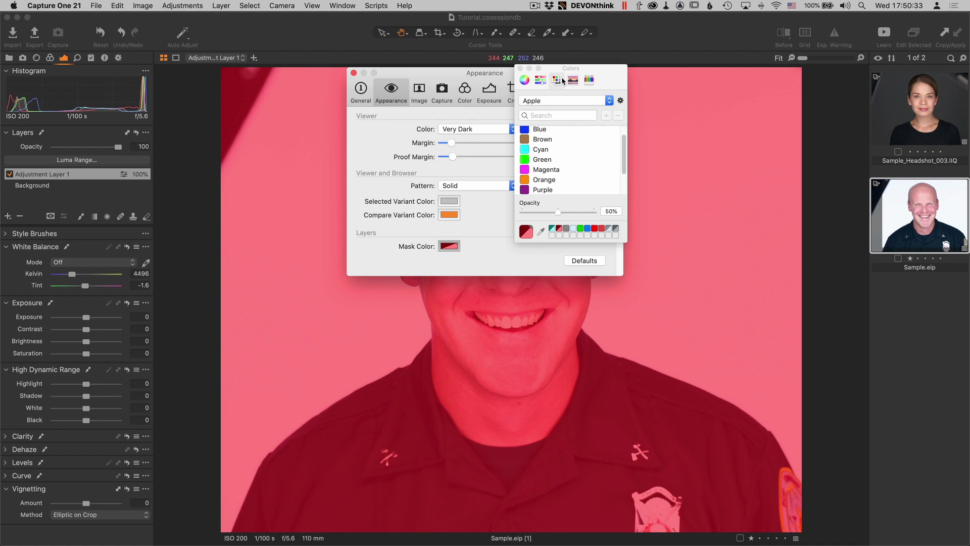
left_click(589, 80)
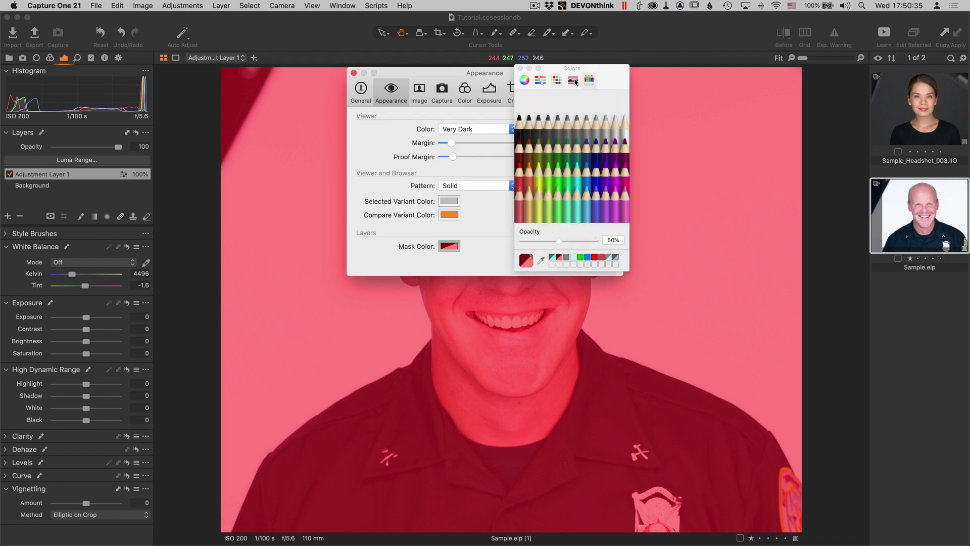
left_click(525, 80)
left_click_drag(593, 143, 570, 153)
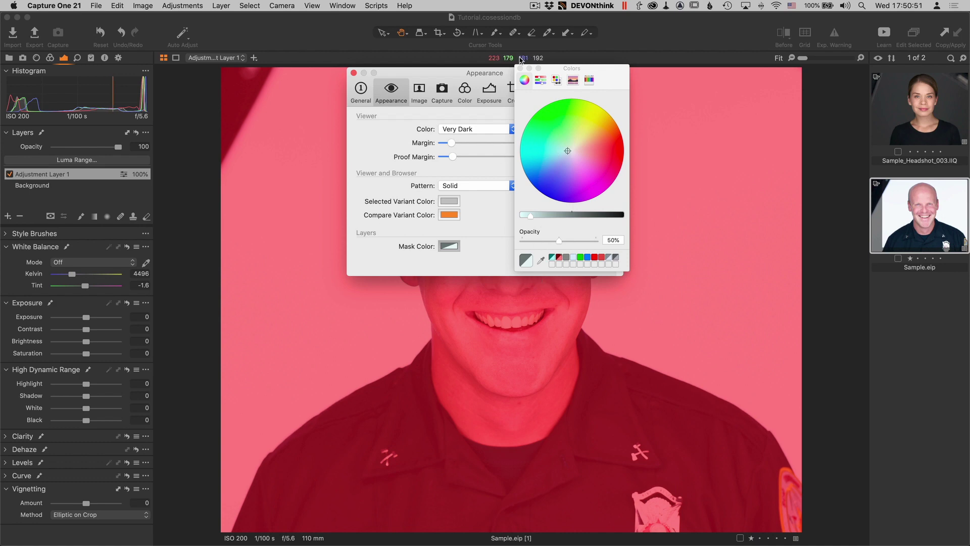
left_click(521, 68)
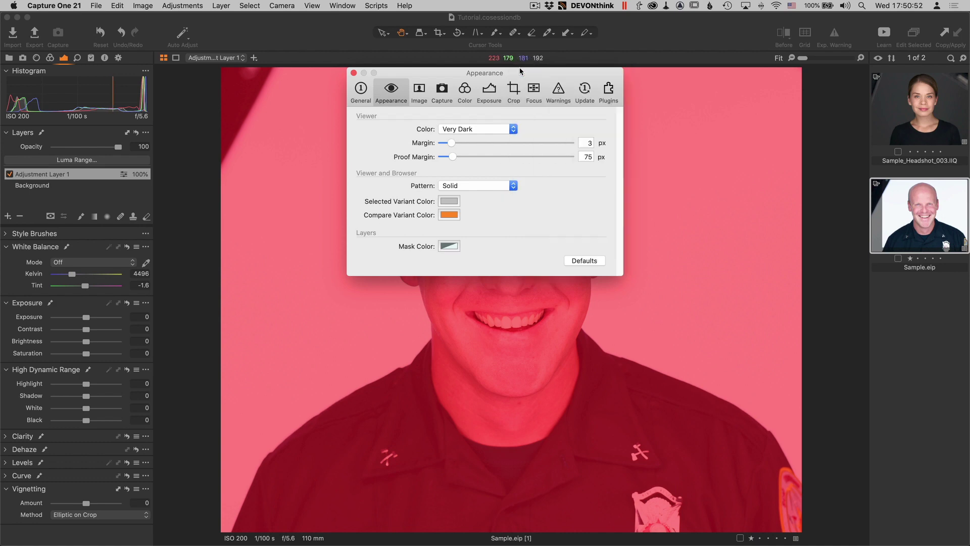
- Close Preferences and toggle the mask display to Never, then Always, to show the pale overlay
left_click(353, 73)
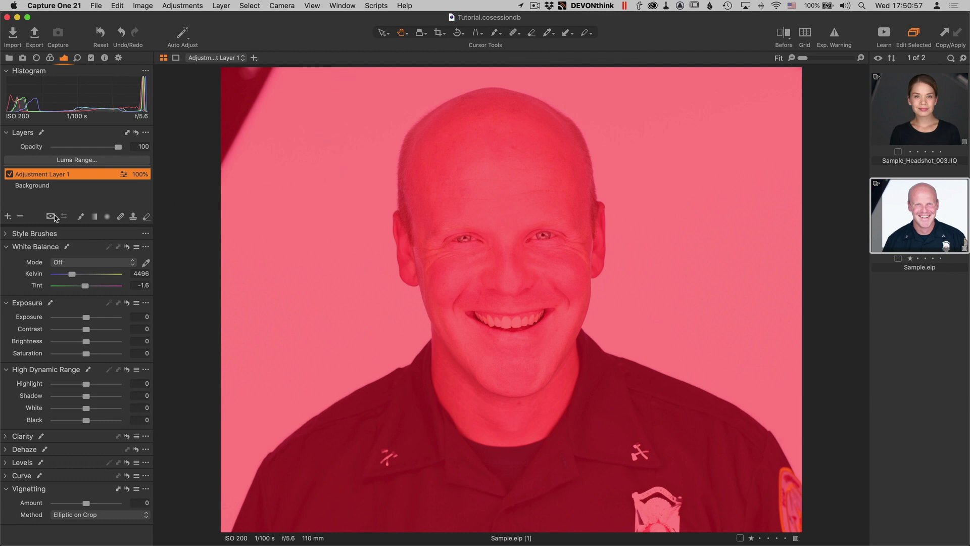
left_click(51, 216)
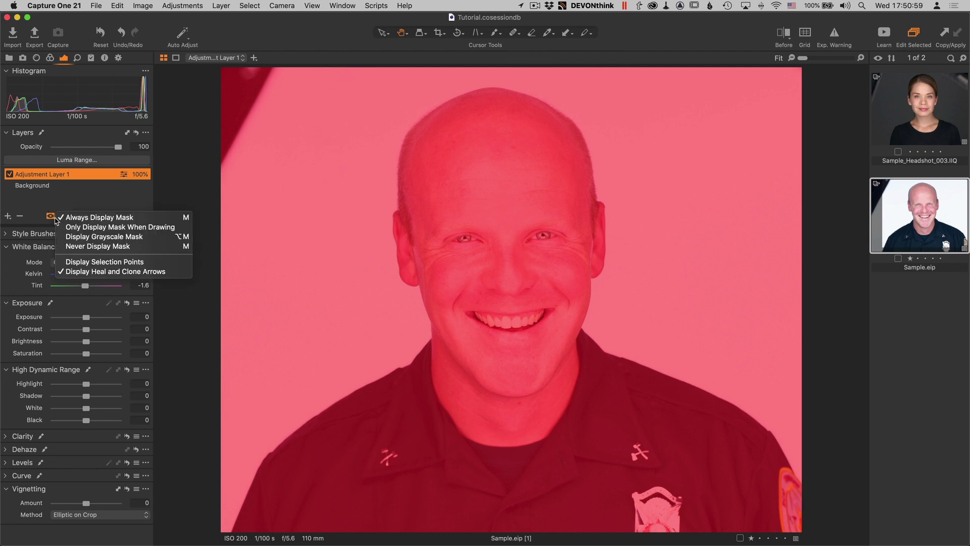
left_click(53, 216)
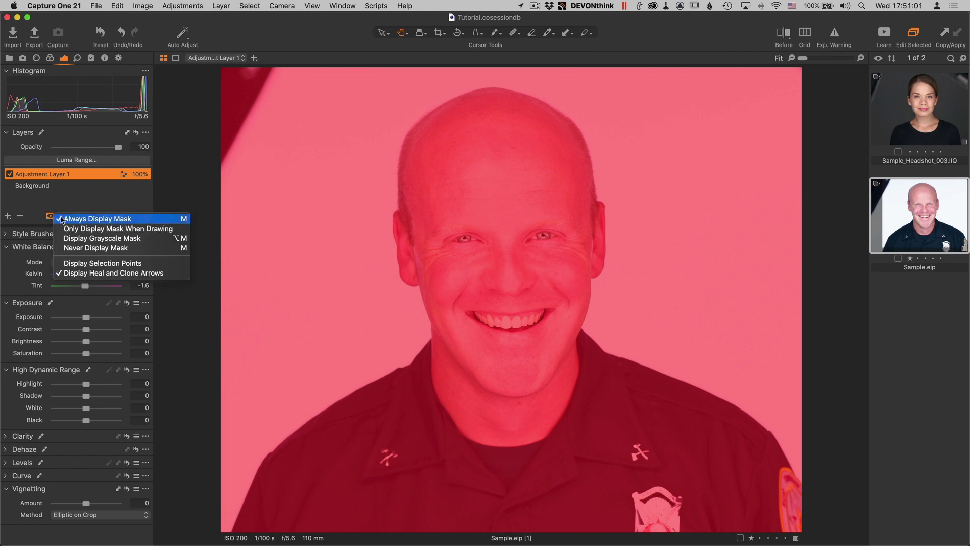
left_click(62, 220)
left_click(51, 216)
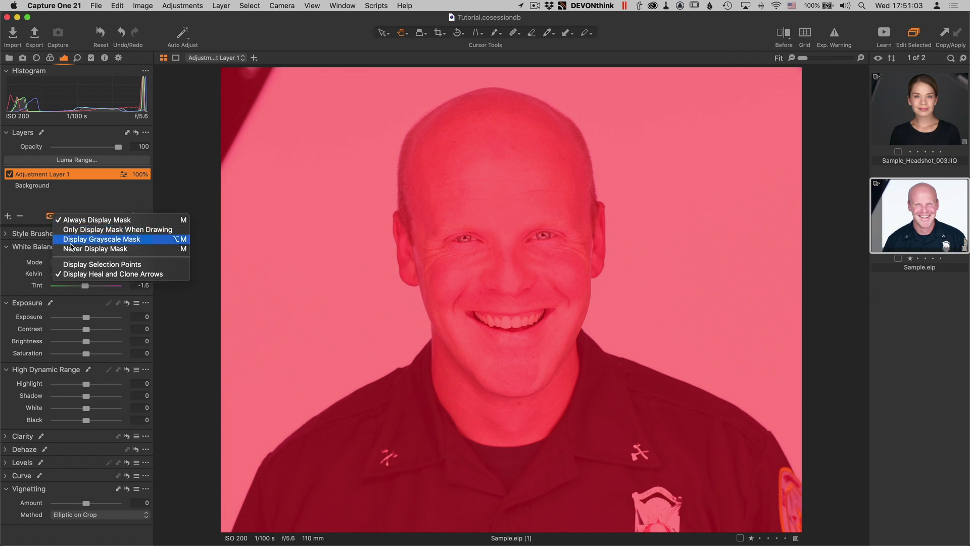
left_click(95, 249)
left_click(54, 218)
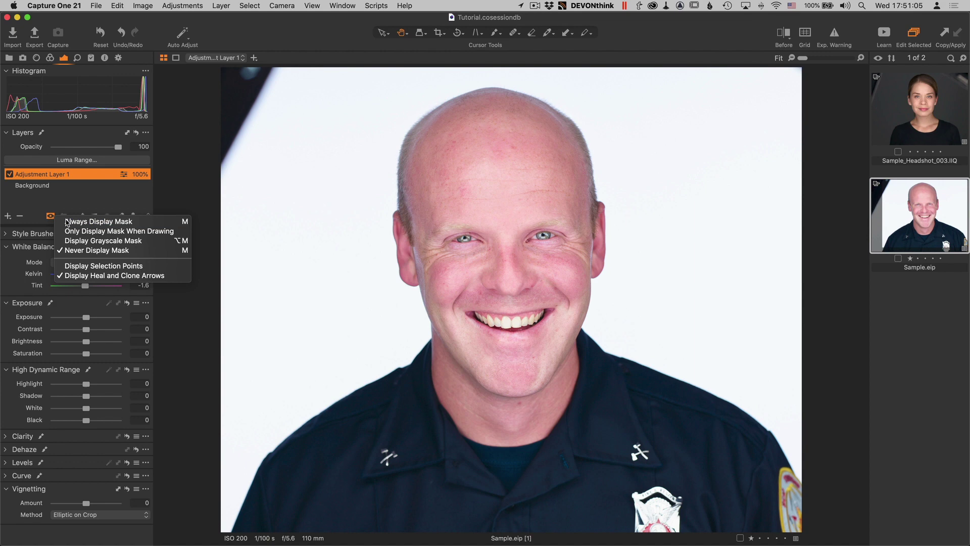
left_click(58, 221)
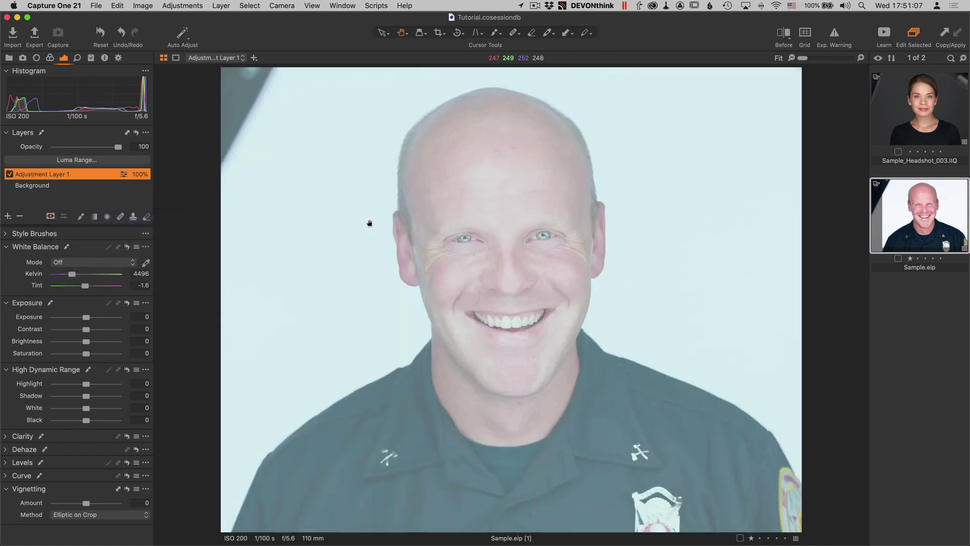
- Zoom to 100% on the eyes, brush trial mask strokes over both eyes, then undo them
left_click(472, 259)
left_click_drag(453, 284, 435, 255)
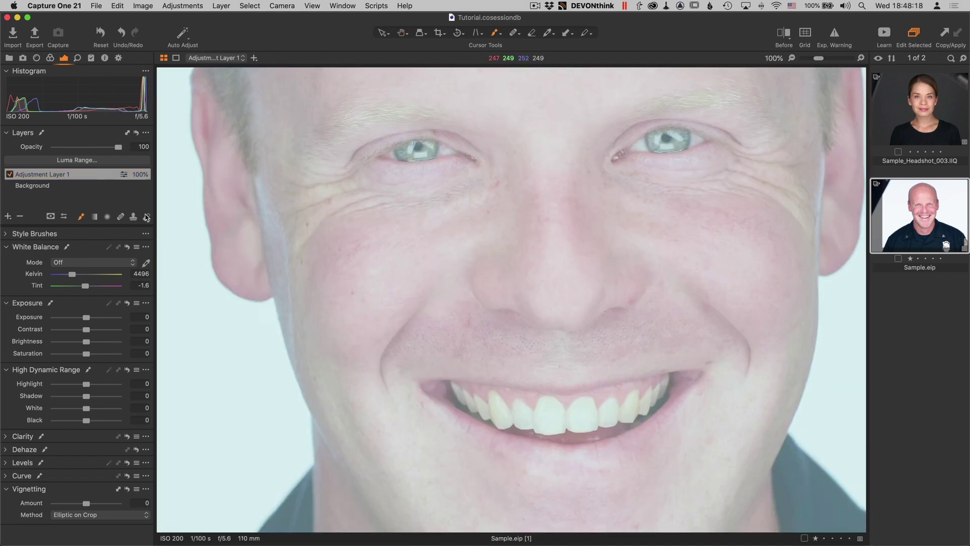
left_click(147, 217)
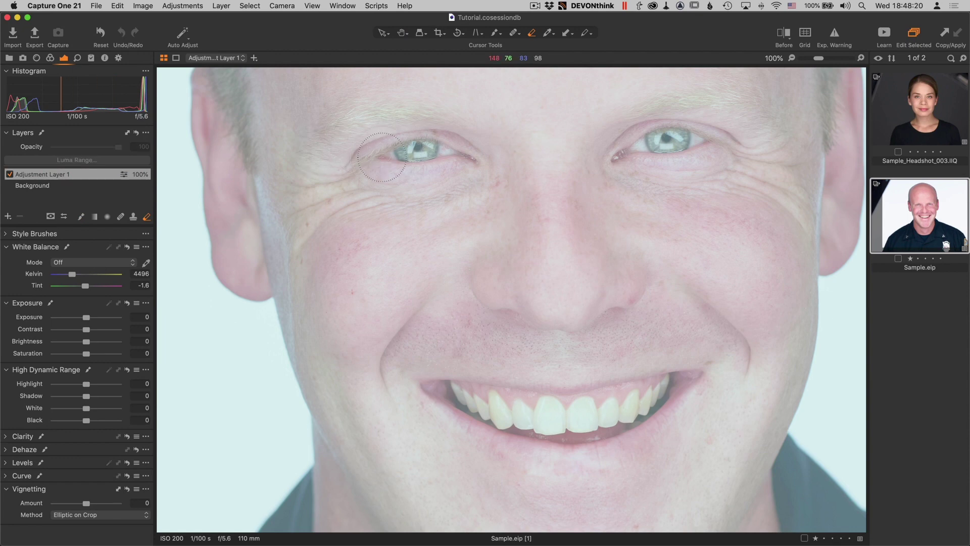
mouse_move(382, 157)
left_mouse_down()
mouse_move(454, 172)
mouse_move(415, 188)
mouse_move(373, 167)
left_mouse_up()
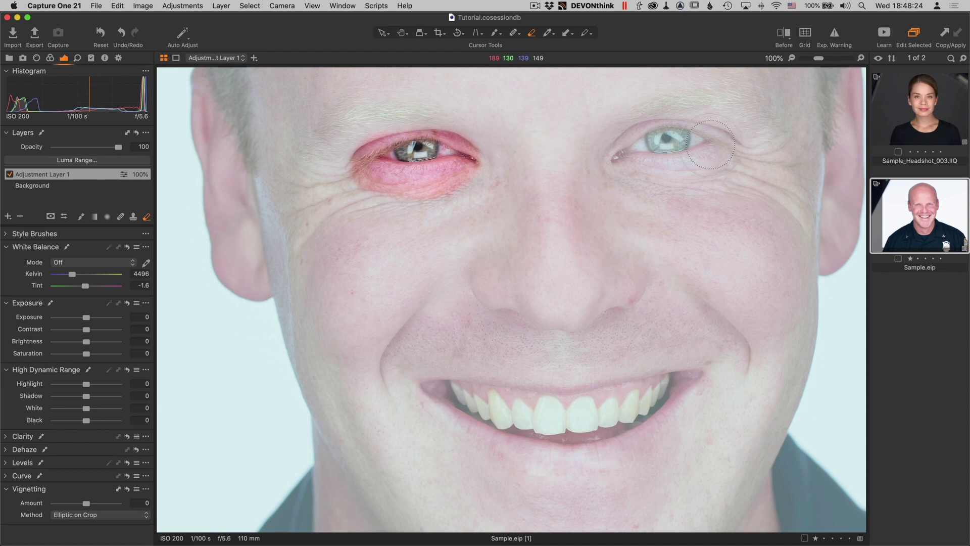
mouse_move(634, 152)
left_mouse_down()
mouse_move(704, 152)
mouse_move(667, 171)
left_mouse_up()
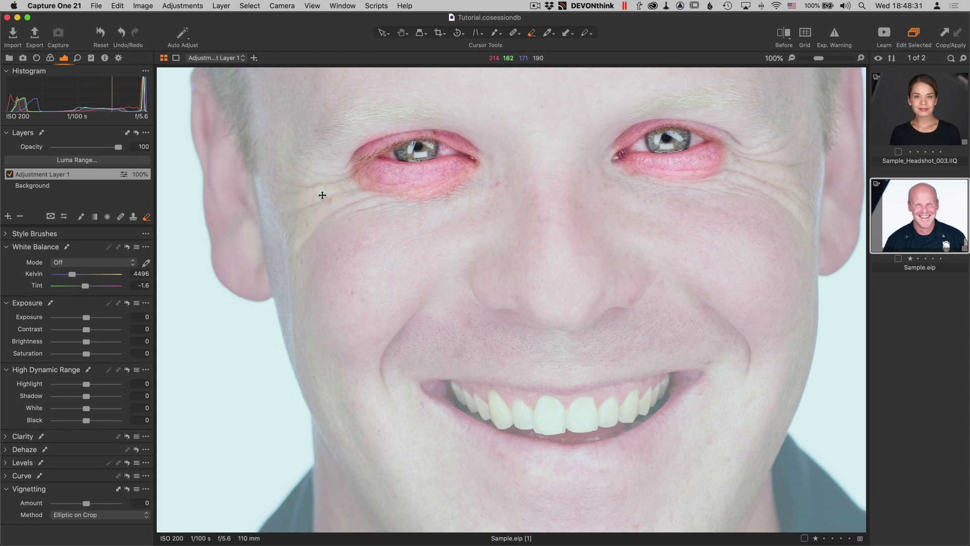
key("m")
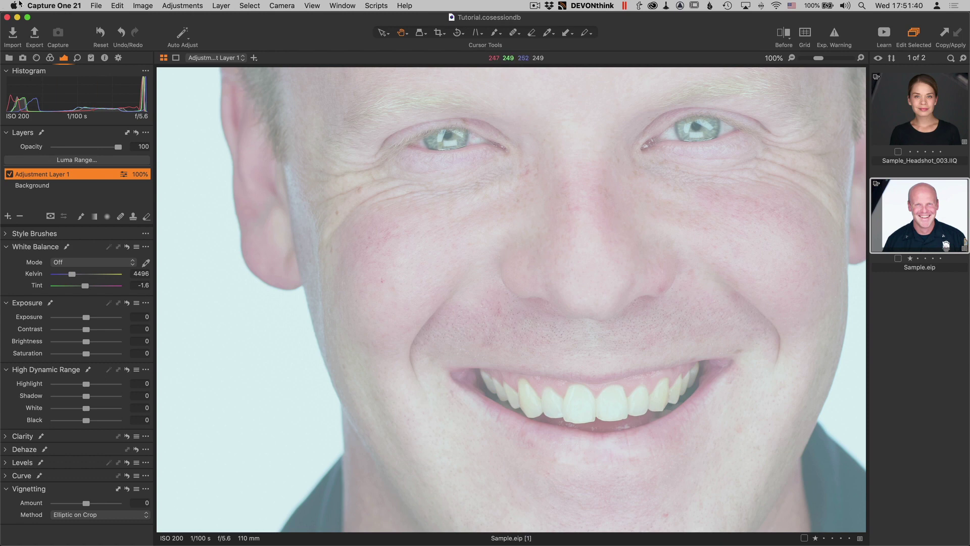
- Lower the Mask Color opacity to 63%, then paint the mask across the man's face
left_click(57, 5)
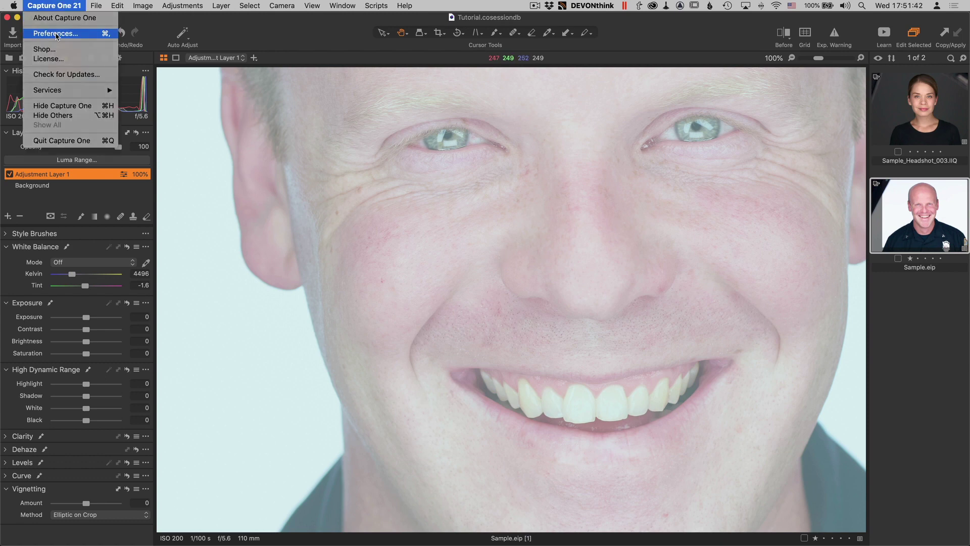
left_click(56, 33)
left_click(453, 246)
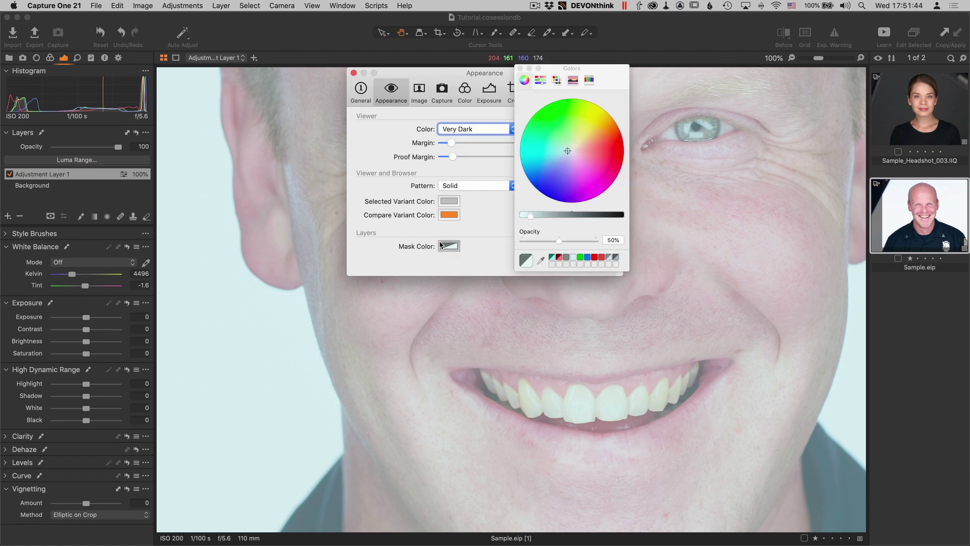
left_click_drag(557, 242, 571, 241)
left_click(520, 69)
left_click(354, 74)
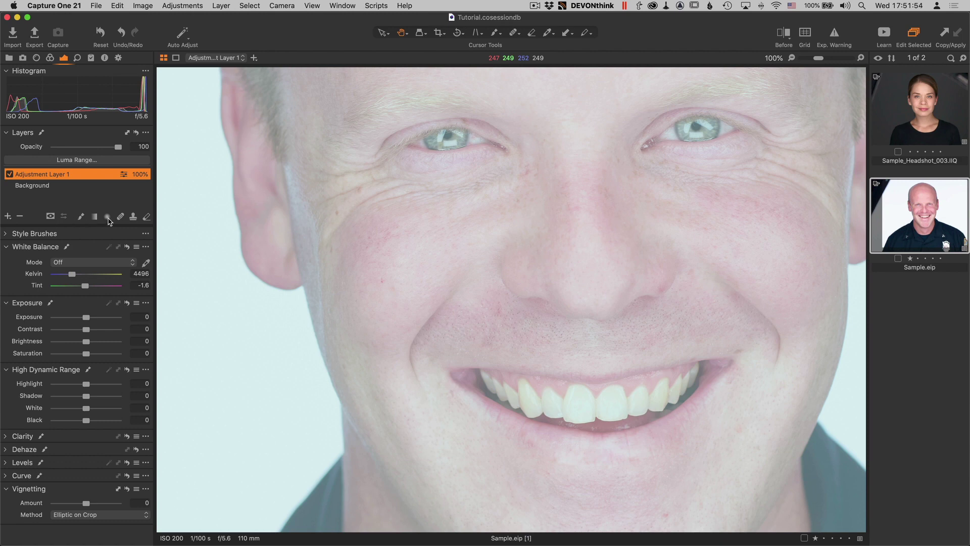
left_click(83, 218)
left_click(453, 255)
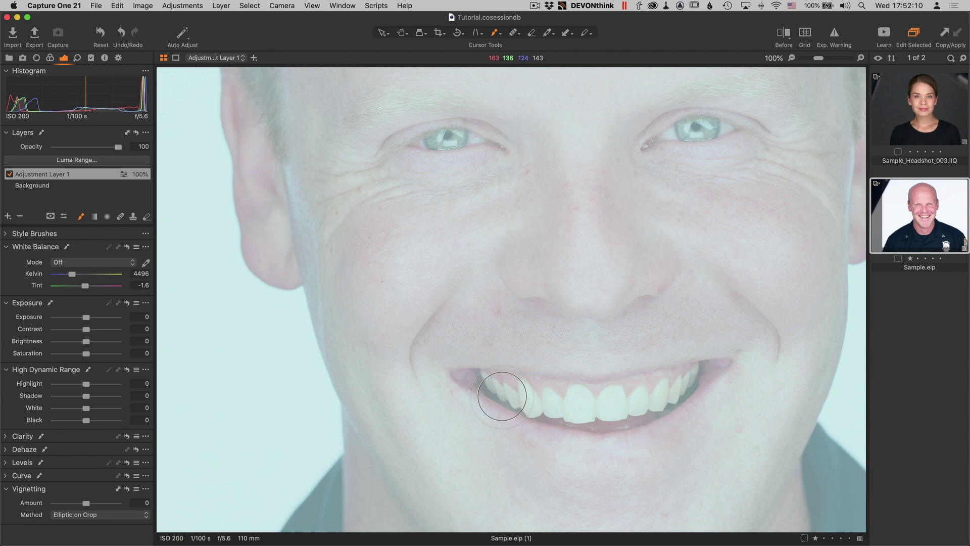
- Erase the mask from the man's lips and teeth, then fit the whole image in the viewer
key("e")
mouse_move(503, 397)
left_mouse_down()
mouse_move(604, 419)
mouse_move(536, 387)
mouse_move(468, 399)
mouse_move(467, 385)
mouse_move(581, 399)
mouse_move(718, 379)
mouse_move(627, 419)
left_mouse_up()
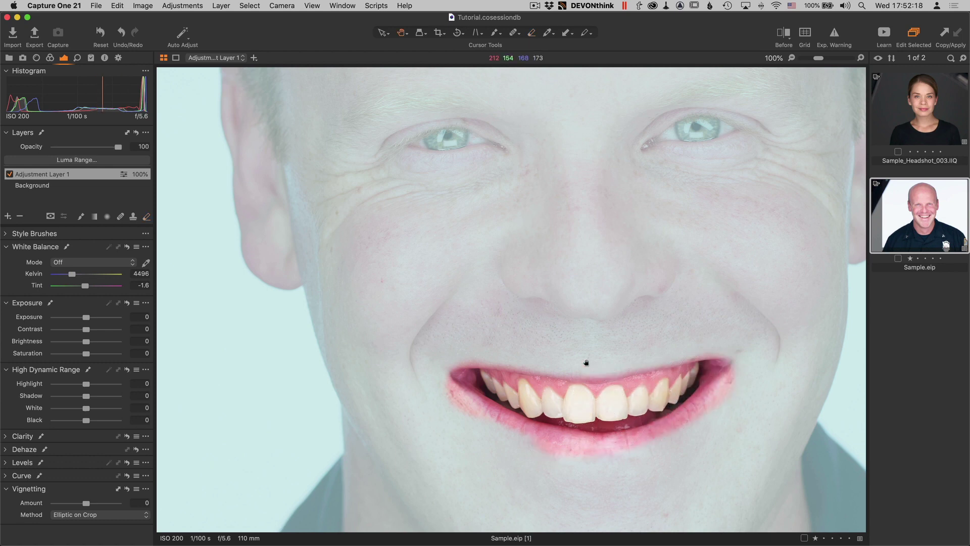
key("h")
key("super+0")
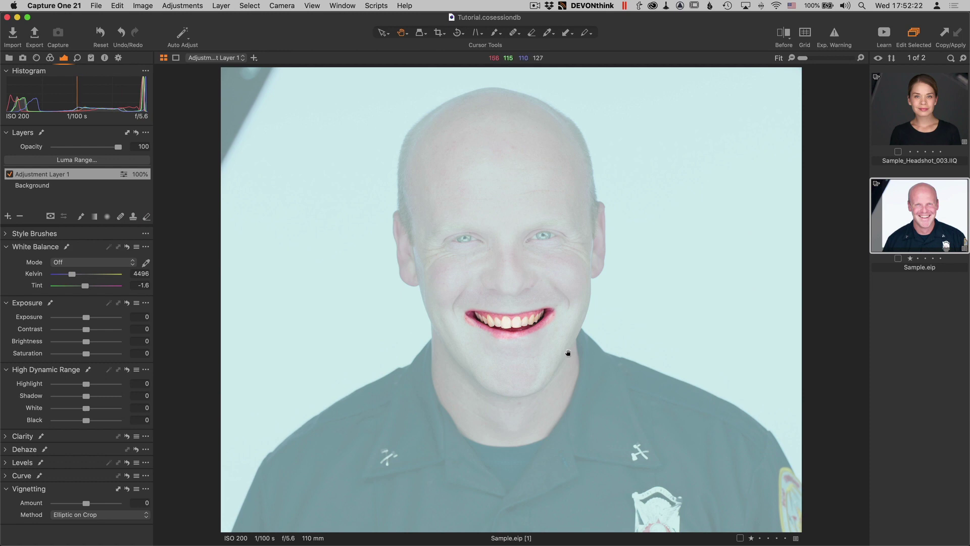
- Open the Sample_Headshot_003.IIQ headshot from the browser thumbnails
left_click(936, 94)
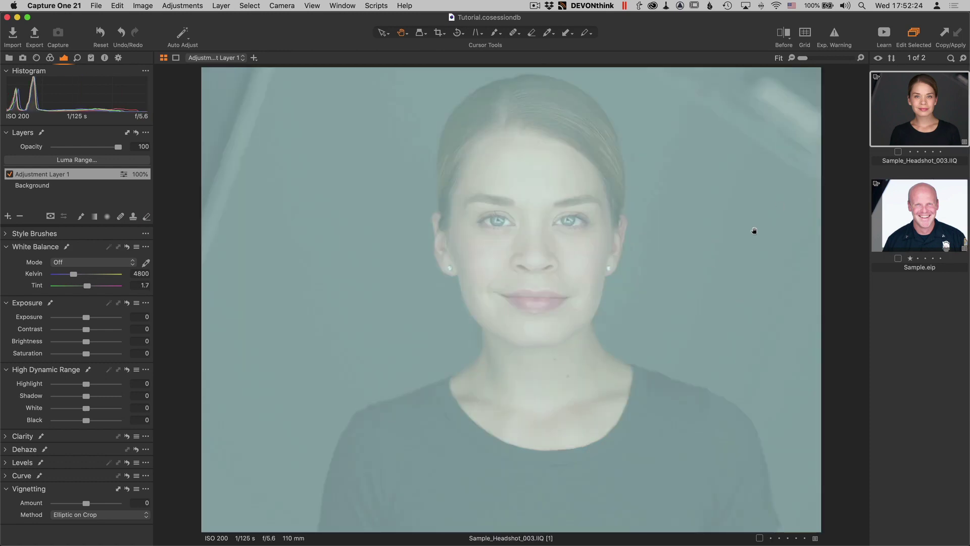